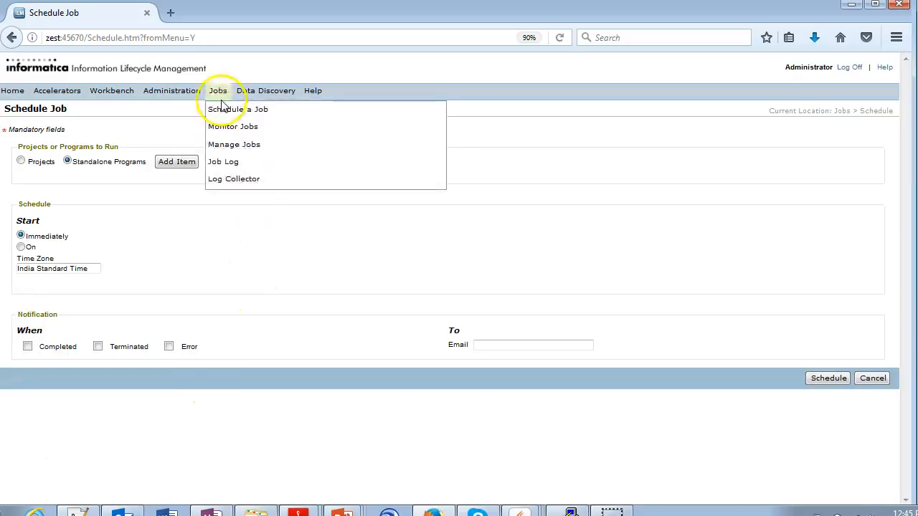
Start a new scheduled job and add the Load External Attachments standalone program, searching the program list for "load".
click(226, 111)
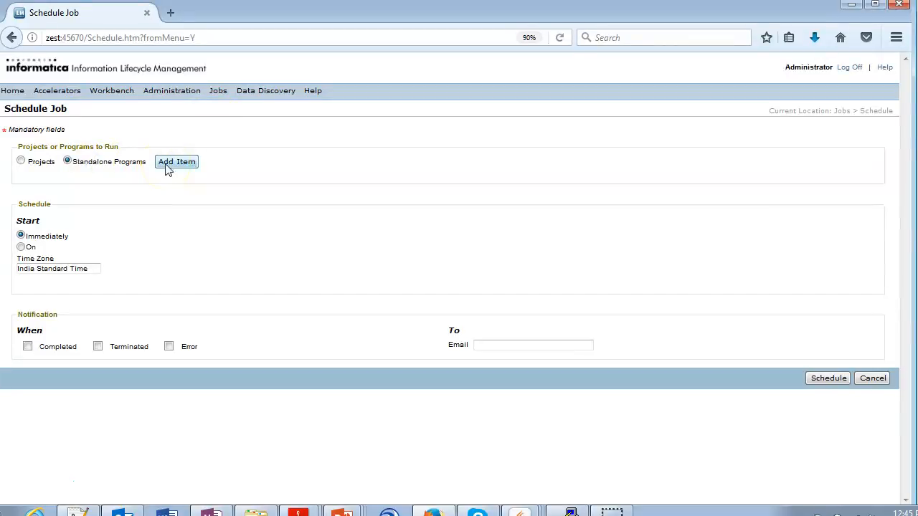
click(177, 162)
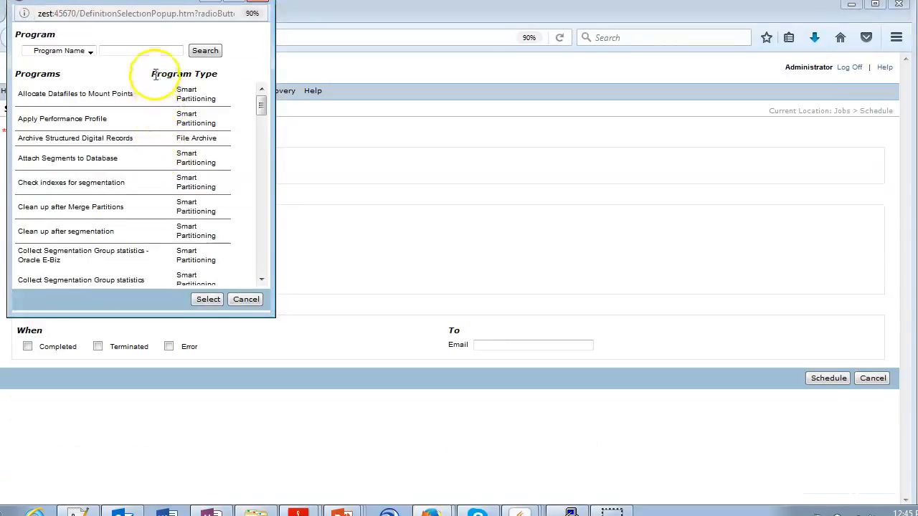
click(164, 50)
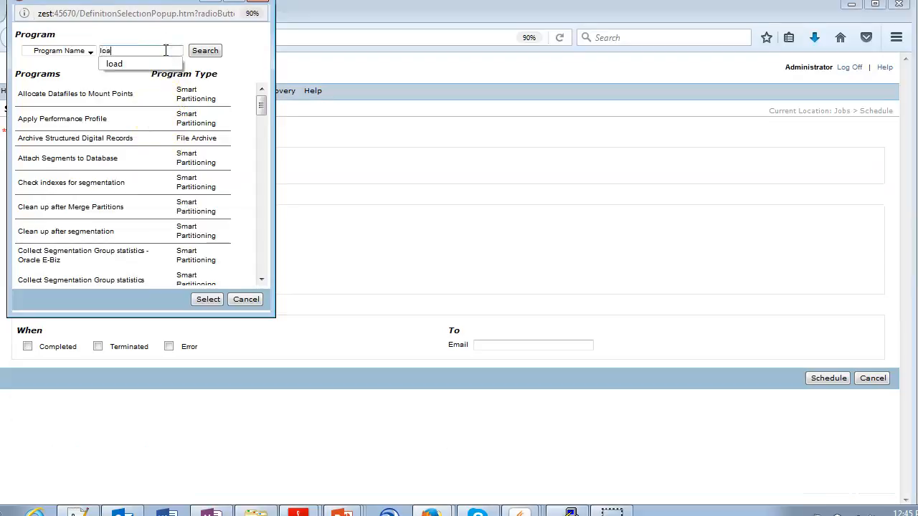
click(133, 63)
click(192, 52)
click(82, 105)
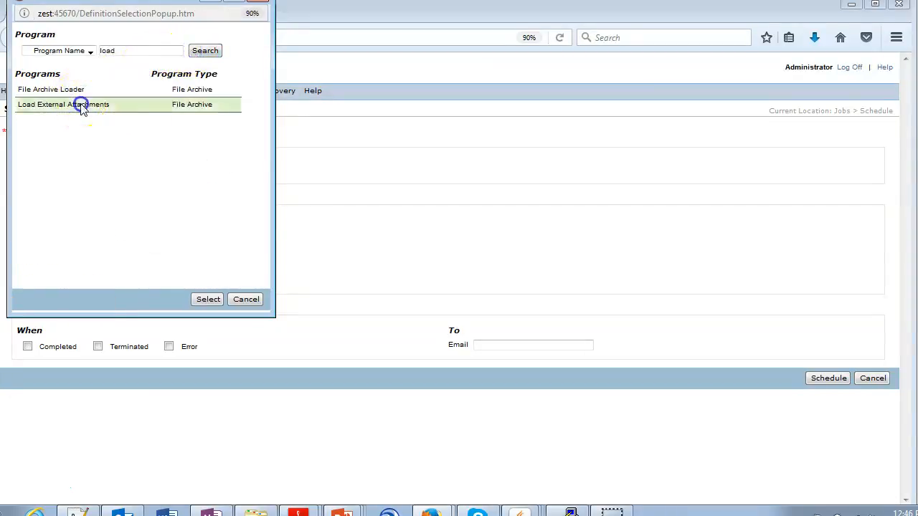
click(198, 302)
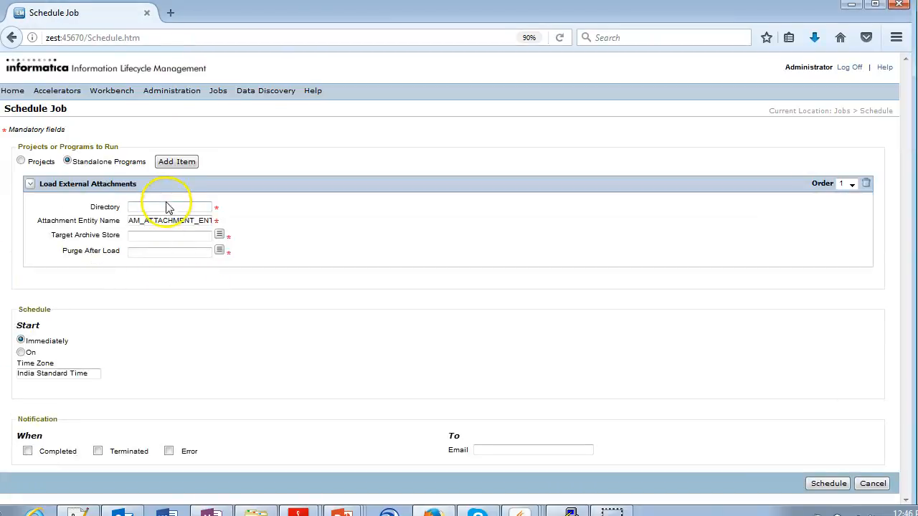
Set the job's directory to the previously used attach folder under /home.
click(167, 207)
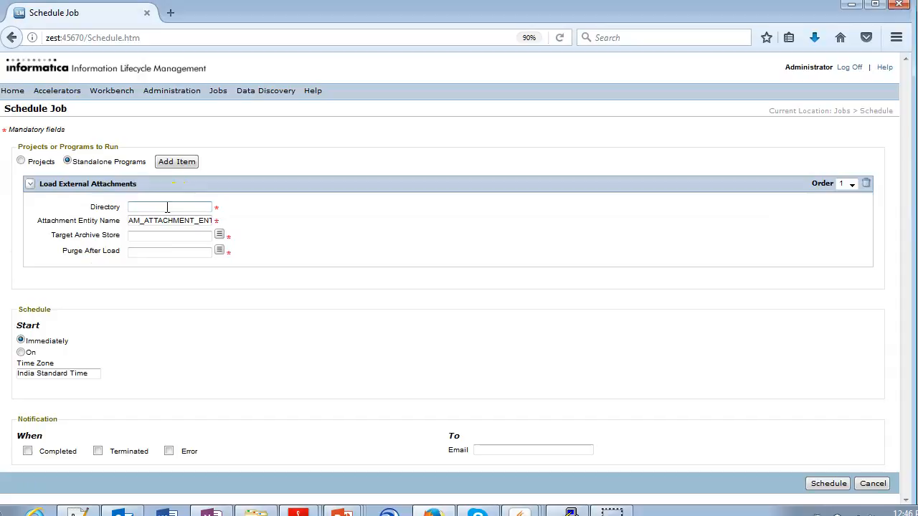
text(/ho)
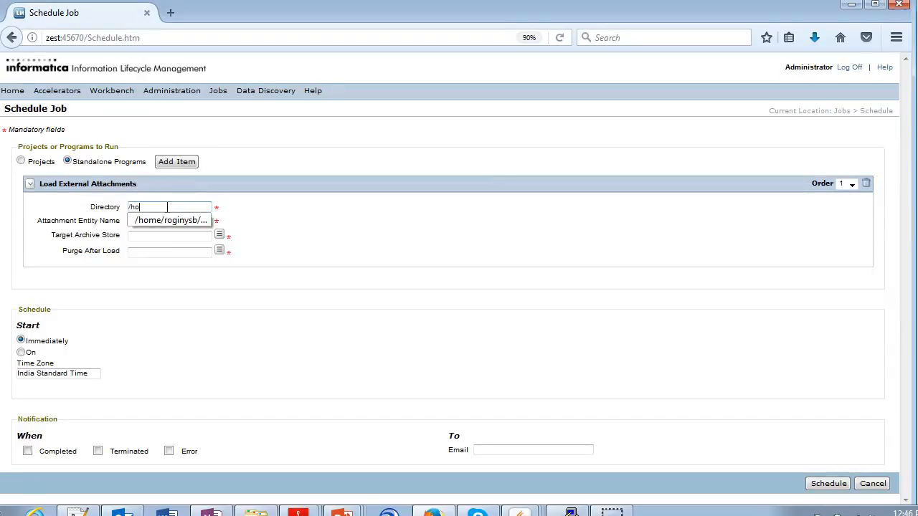
text(me)
key(Down)
key(Return)
click(181, 220)
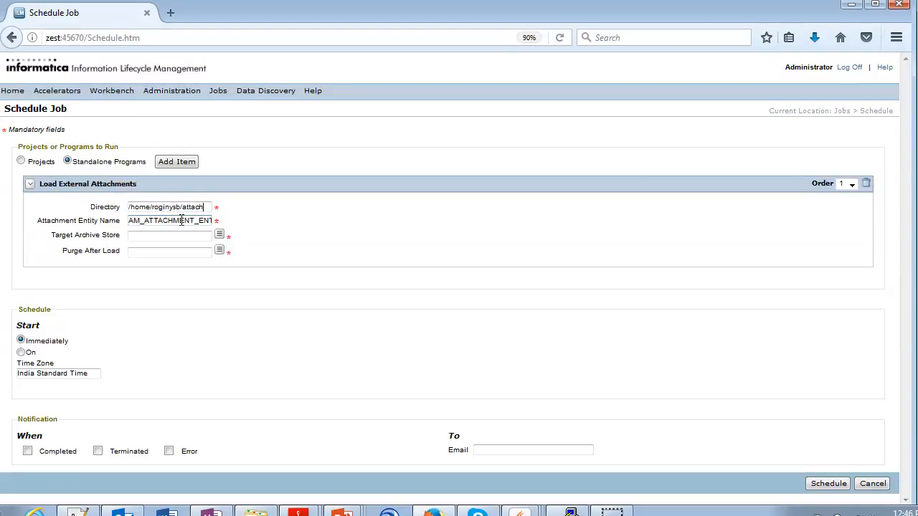
Choose "all_torr_tab_target - innova" as the target archive store for the job.
click(221, 234)
click(221, 234)
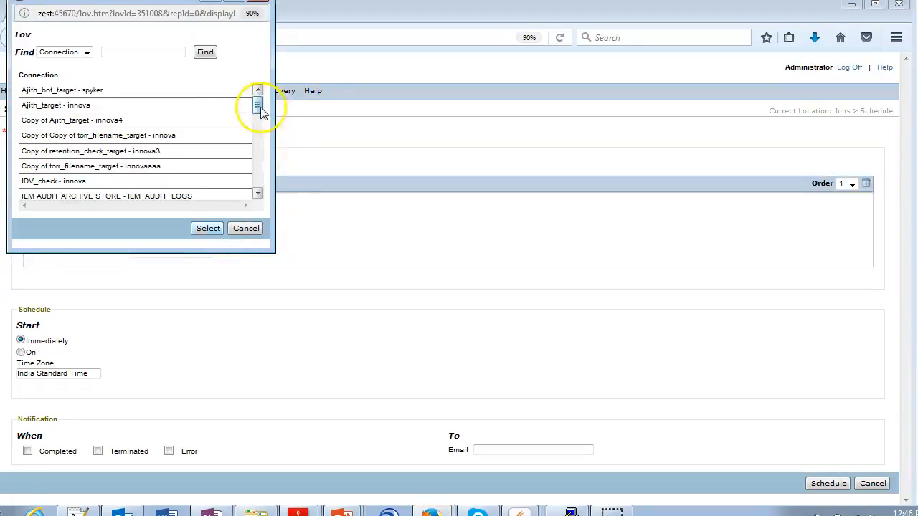
drag(257, 106, 260, 127)
click(119, 158)
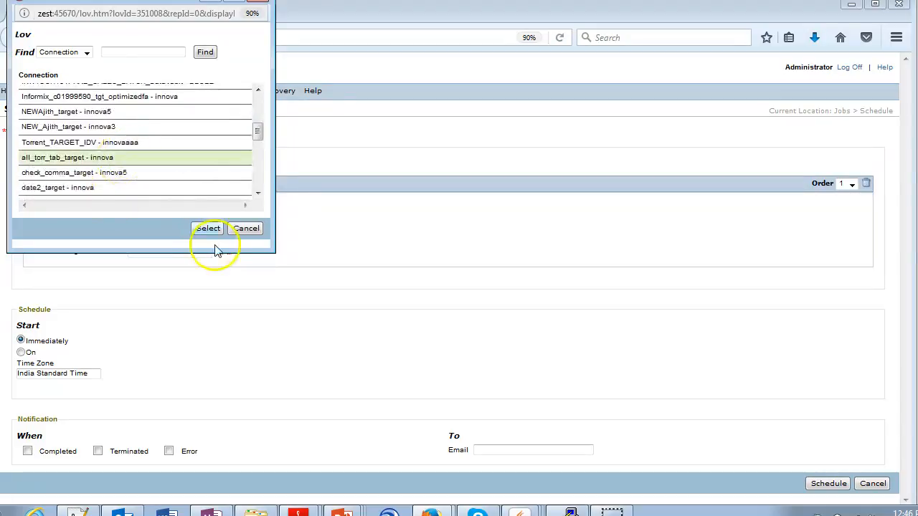
click(208, 228)
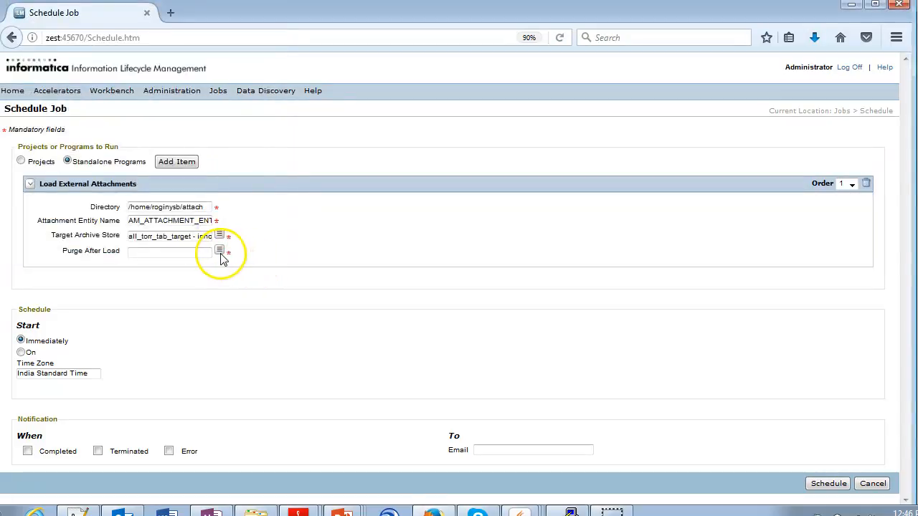
Set Purge After Load to No and schedule the job to start immediately.
click(220, 251)
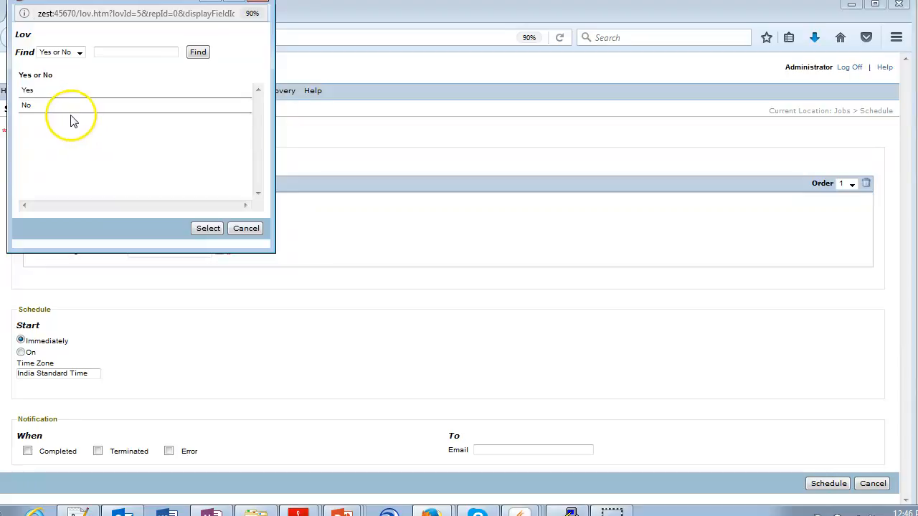
click(50, 109)
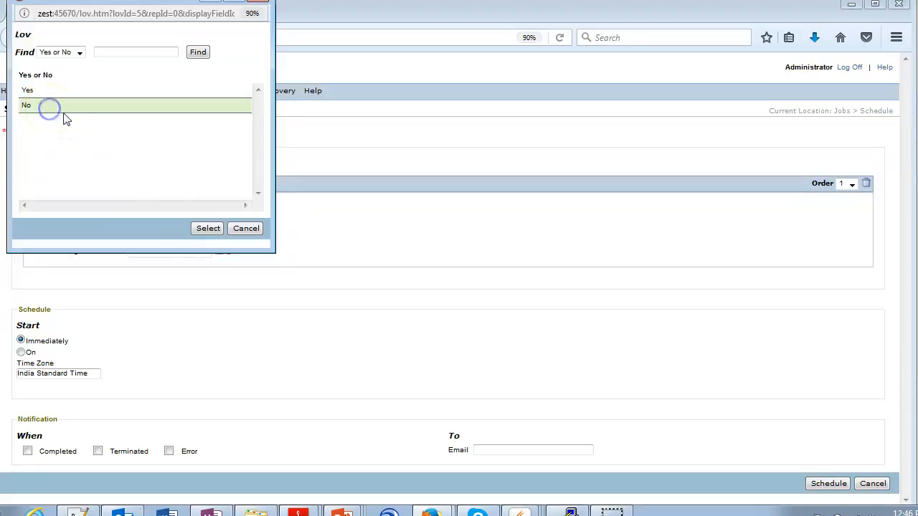
click(204, 229)
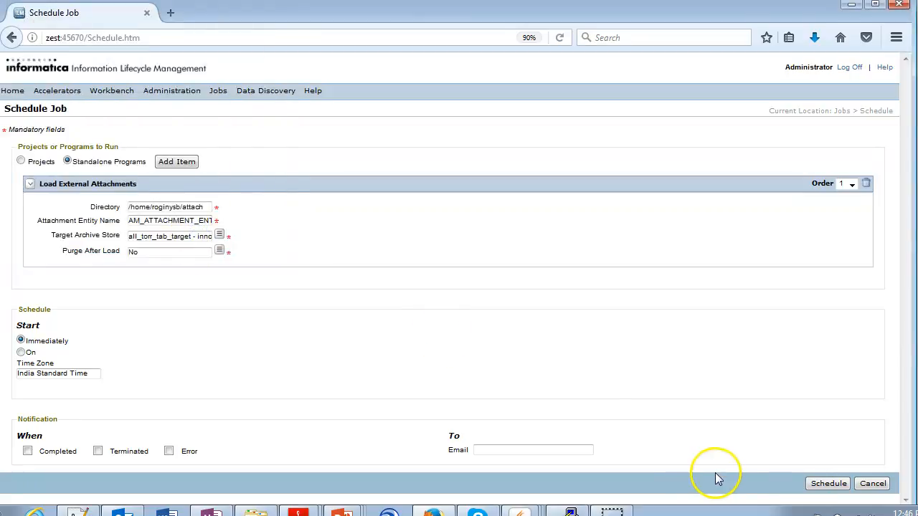
click(825, 484)
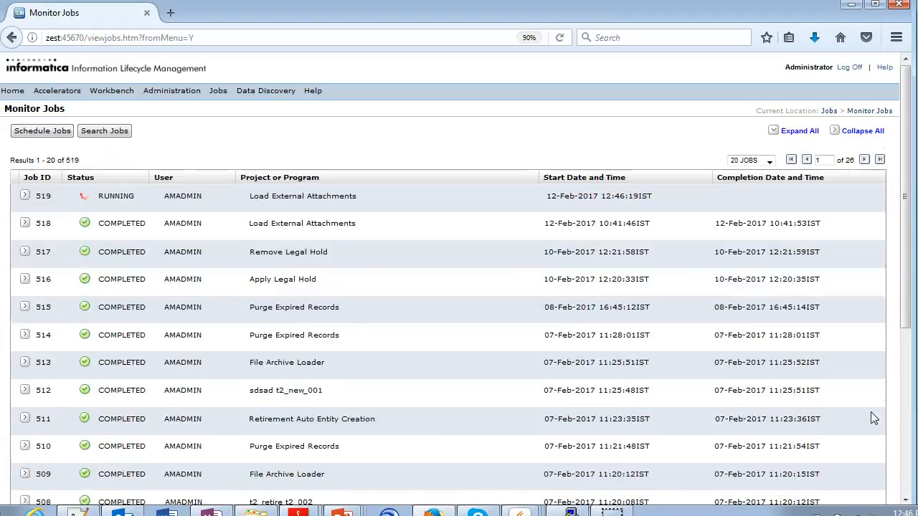
Reload the job monitoring list and expand the newest Load External Attachments job.
click(218, 92)
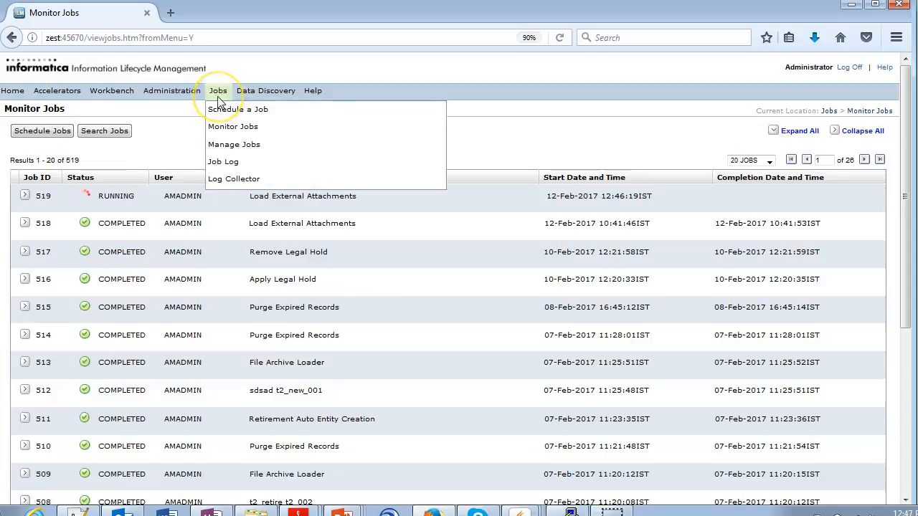
click(219, 127)
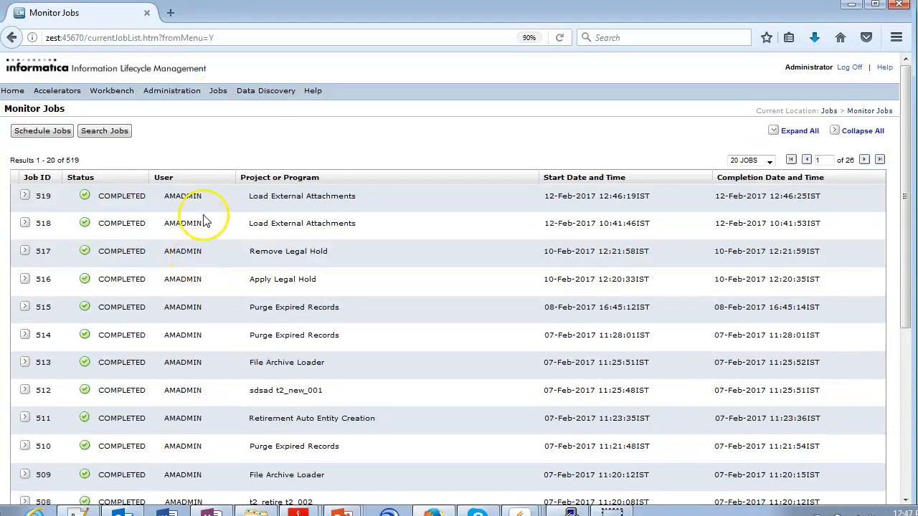
click(210, 198)
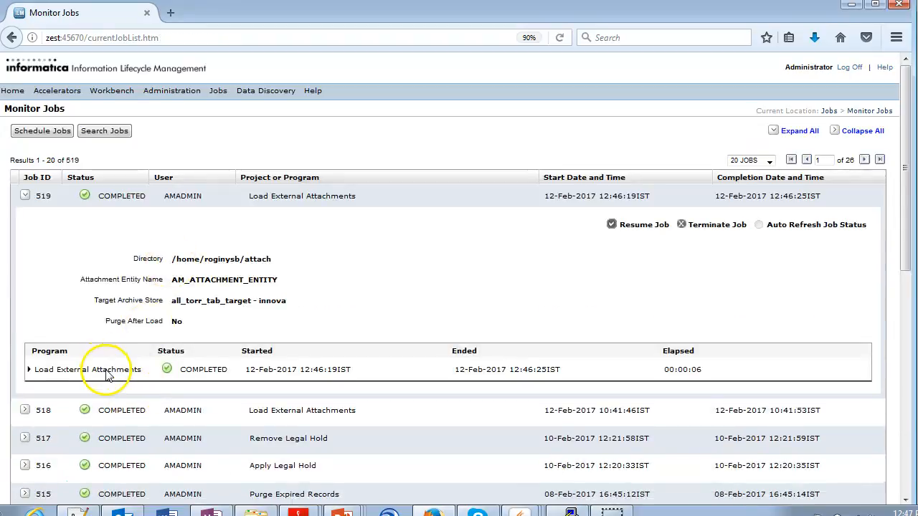
Read the full log of the job's Load External Attachments program through to its end, and close the log.
click(106, 376)
click(97, 420)
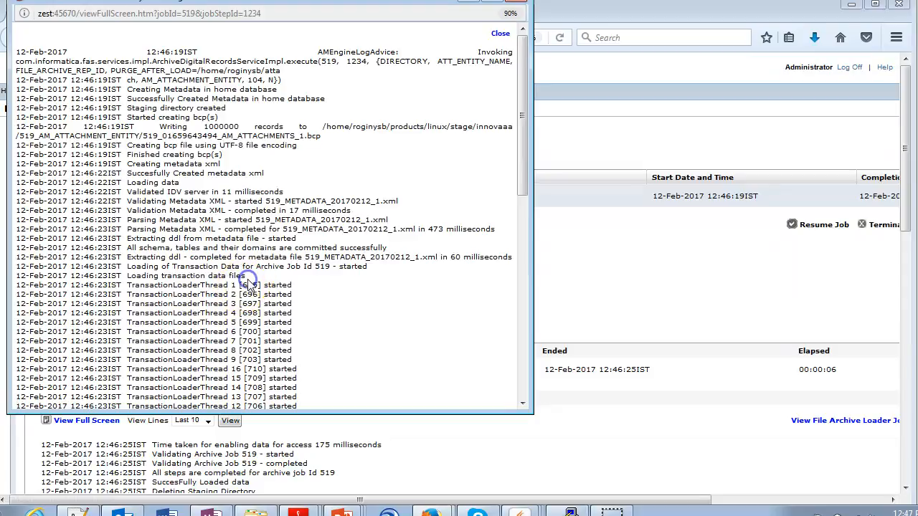
scroll(246, 287, down, 10)
scroll(249, 279, down, 4)
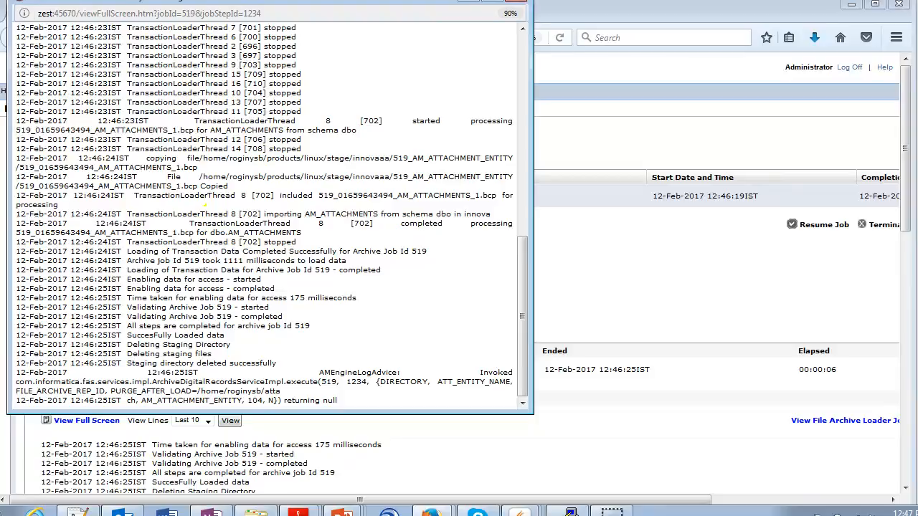
click(516, 1)
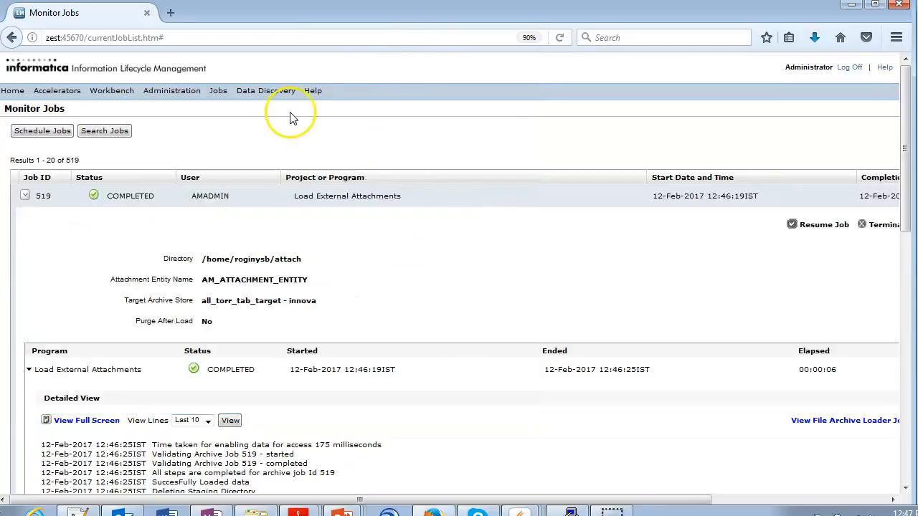
Start a new access role in role management, entering am_attachment as both its name and description.
mouse_move(178, 96)
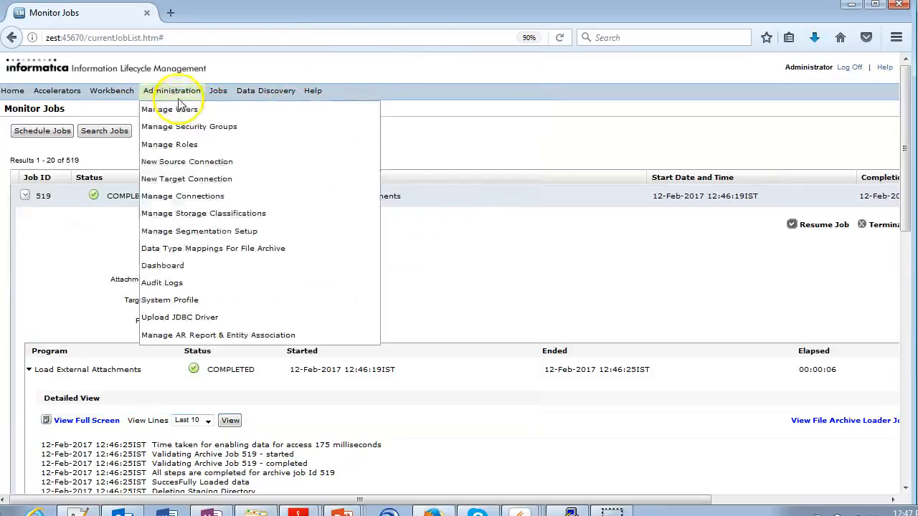
click(180, 149)
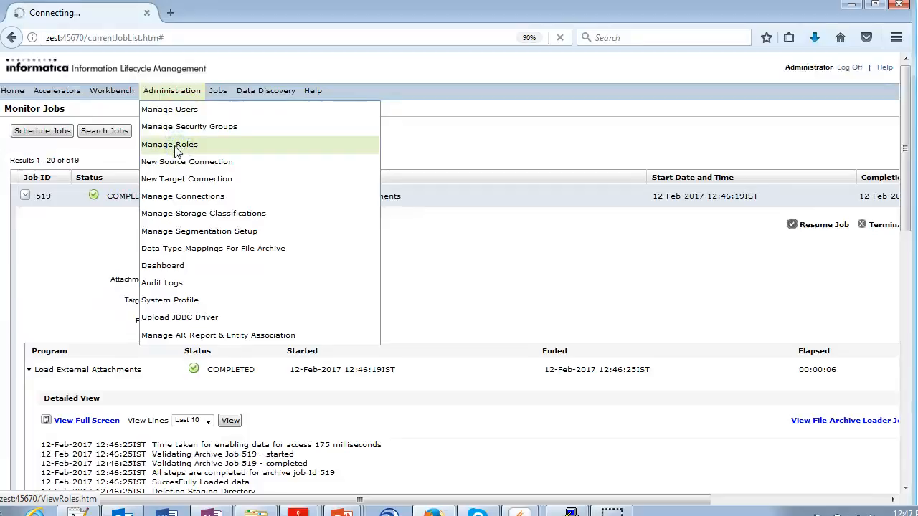
click(71, 134)
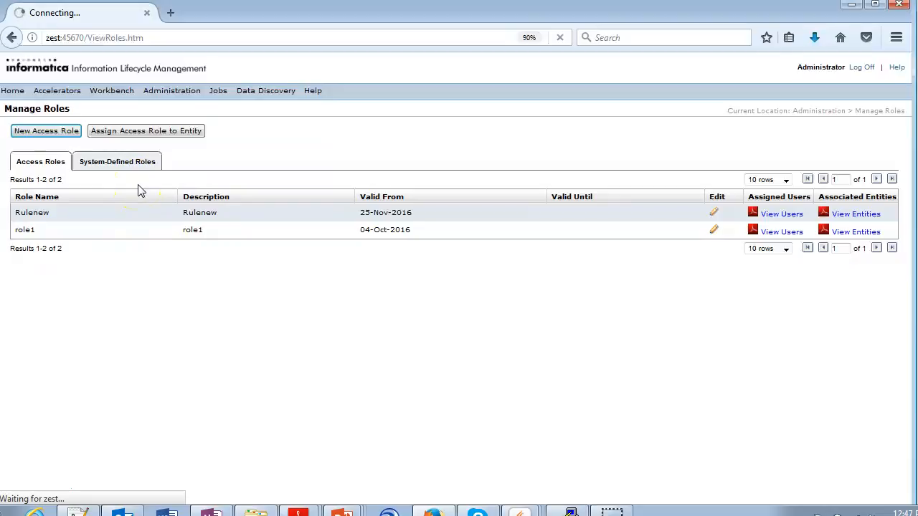
click(134, 148)
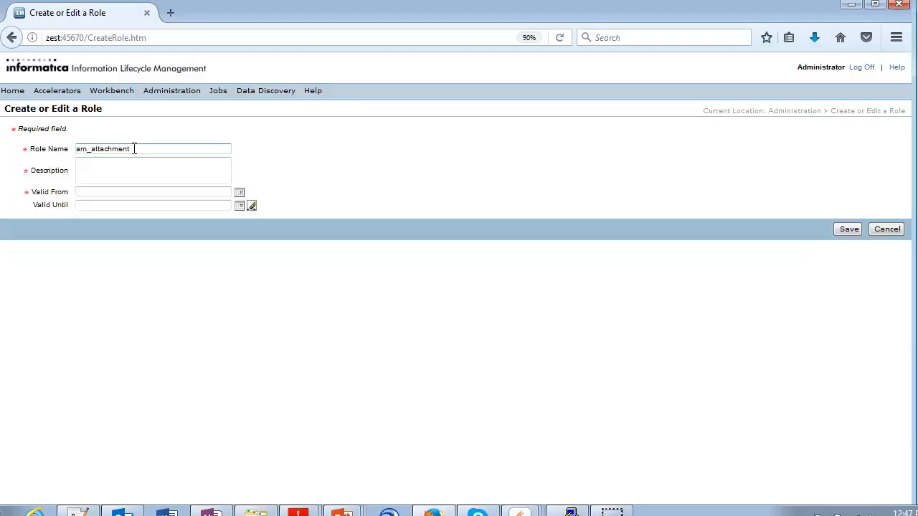
text(am_attachment)
double_click(133, 149)
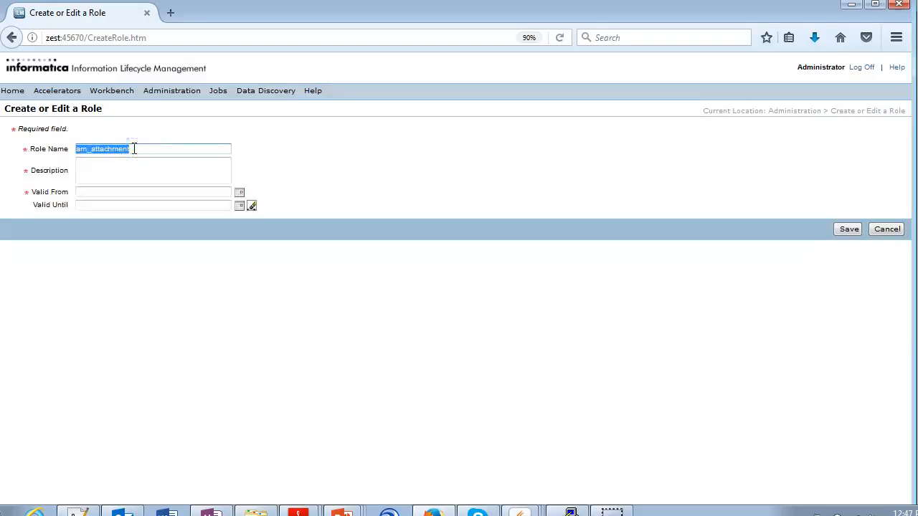
click(137, 177)
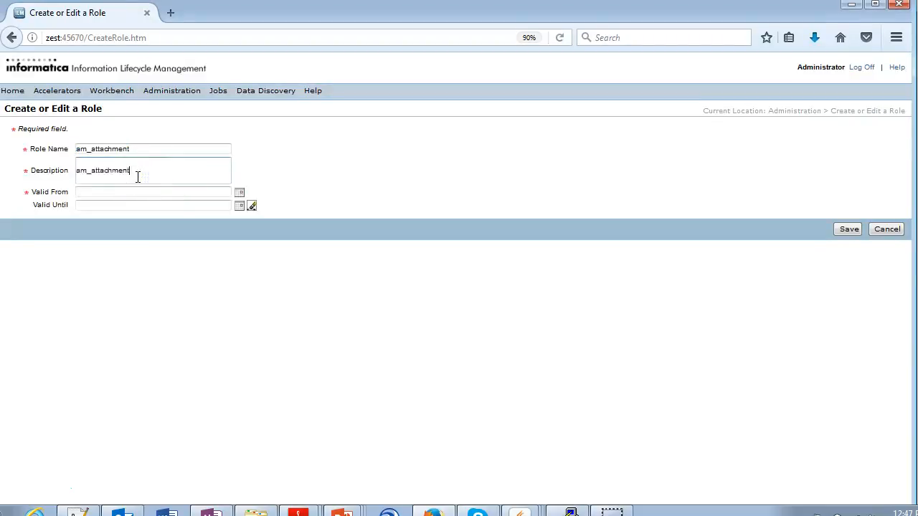
Set the role's Valid From date to 12-FEB-2017 and save the role.
click(240, 192)
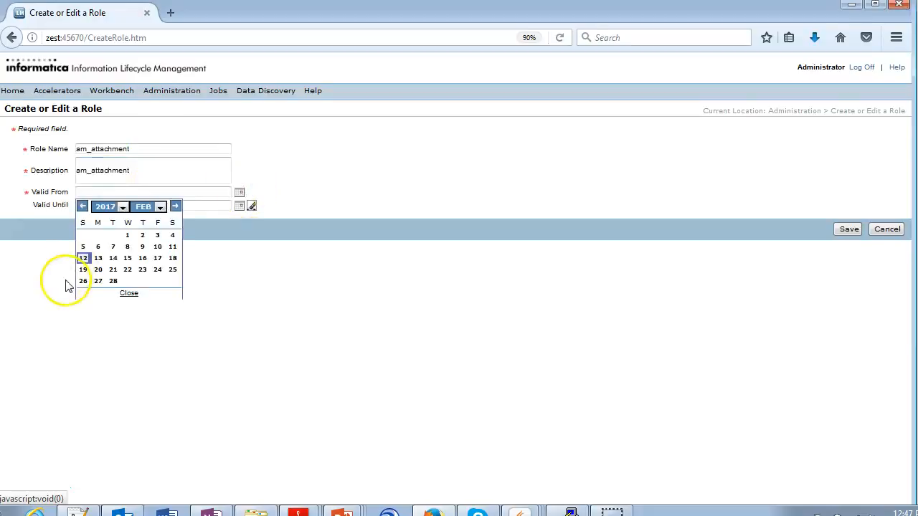
click(83, 259)
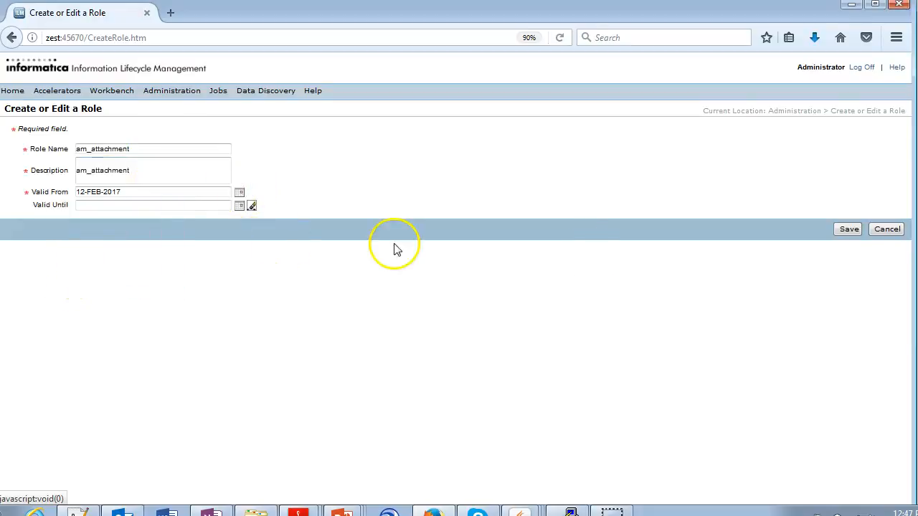
click(849, 229)
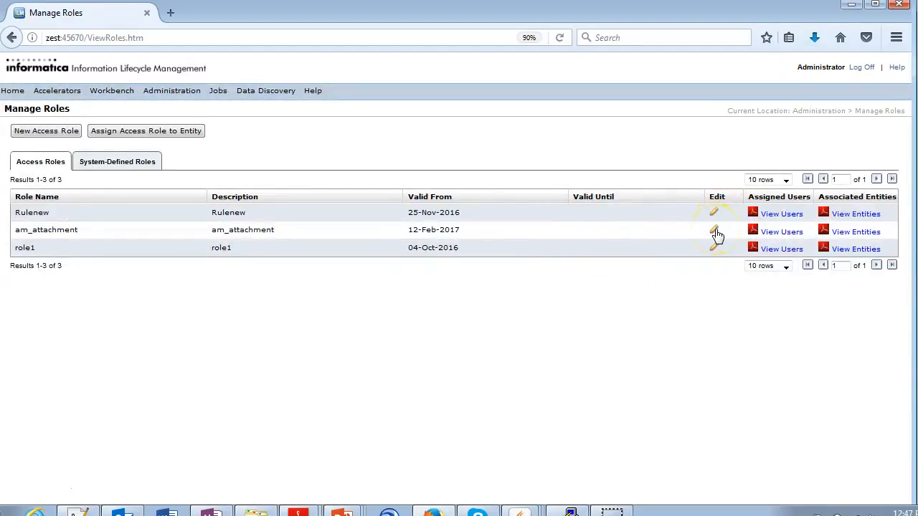
Start assigning an access role to an entity, with "Custom Apps Only alltorsbbtab" as the application version.
click(182, 137)
click(192, 142)
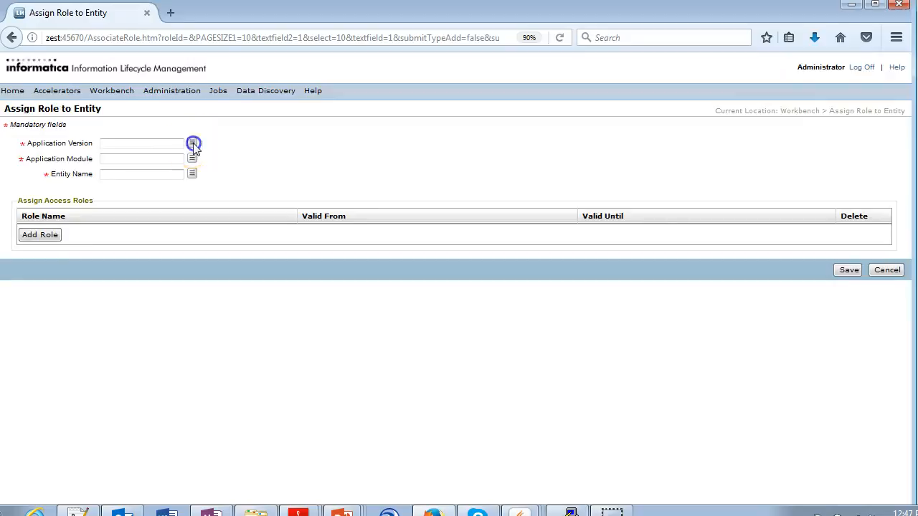
drag(195, 102, 195, 106)
click(144, 114)
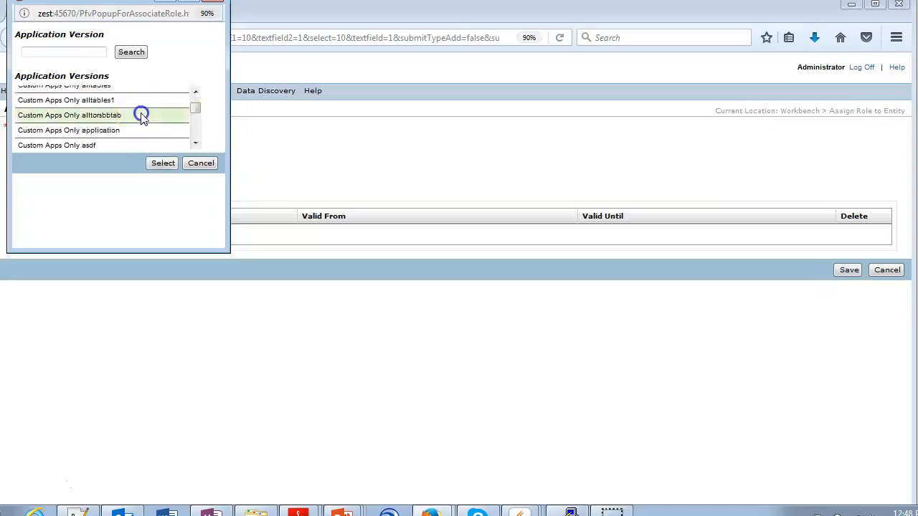
click(162, 164)
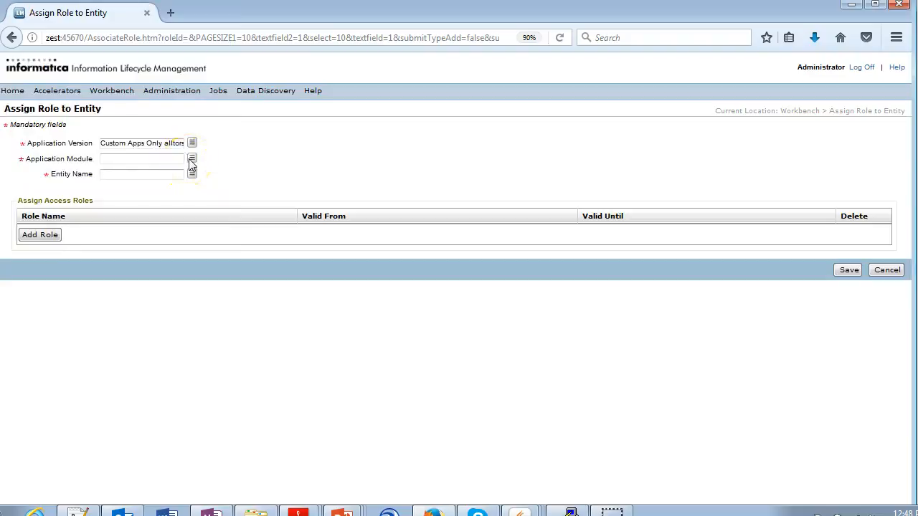
click(176, 143)
Choose DBO as the application module for the role assignment.
click(192, 159)
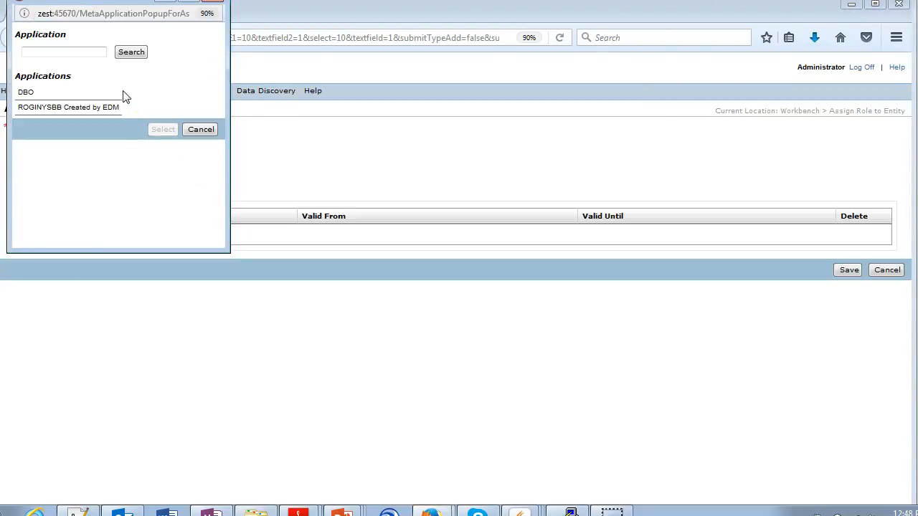
click(33, 94)
click(159, 131)
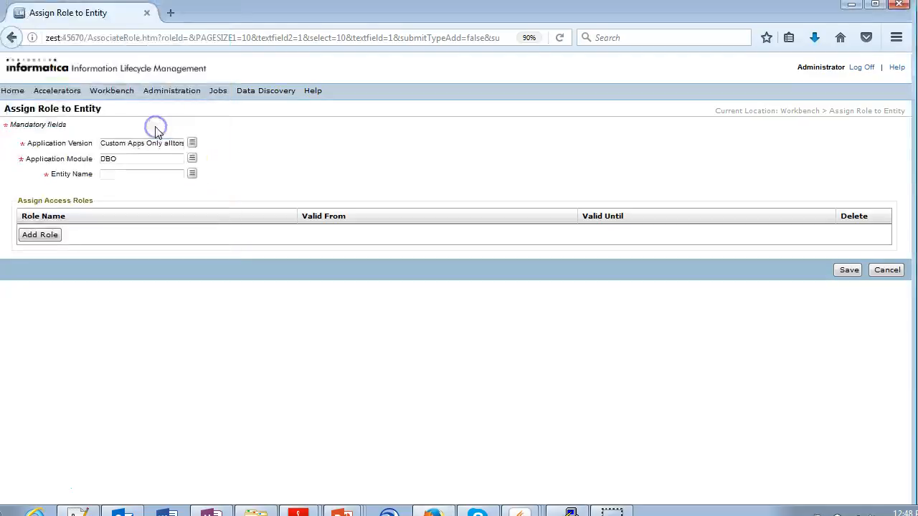
Choose AM_ATTACHMENT_ENTITY as the entity for the role assignment.
click(192, 175)
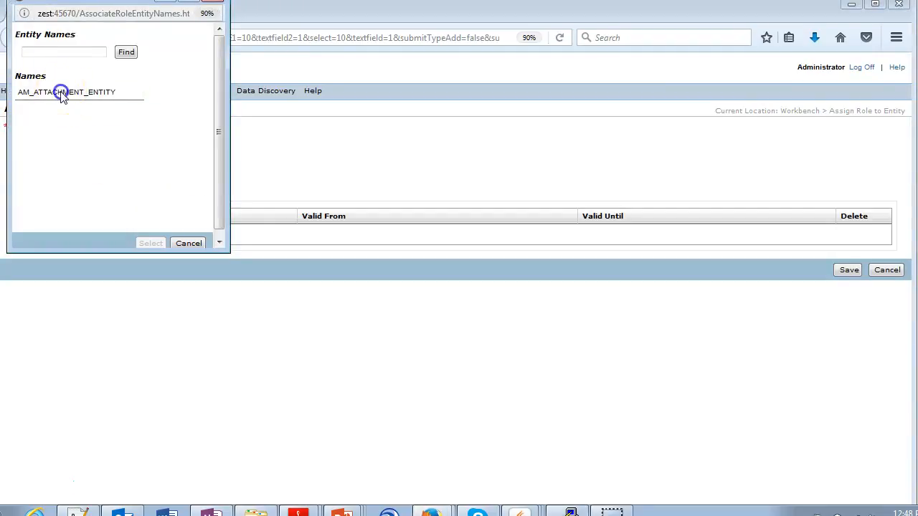
click(62, 95)
click(151, 243)
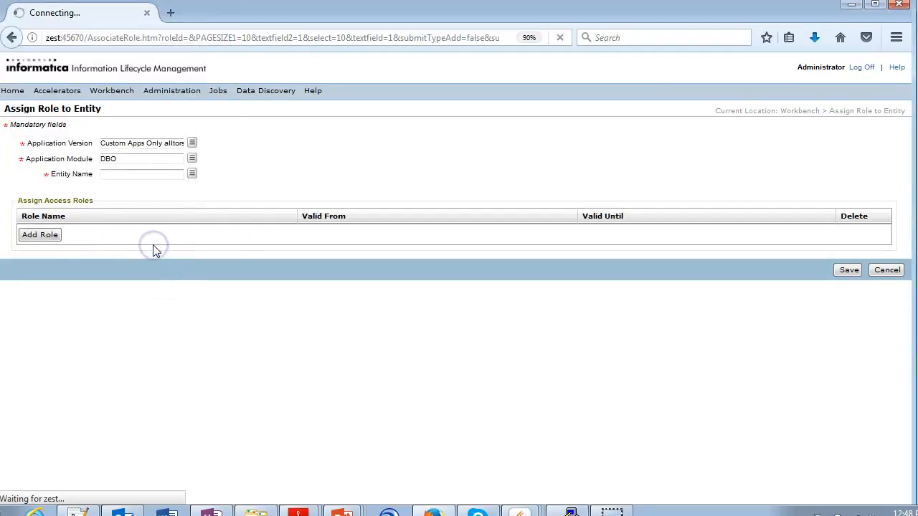
Add the am_attachment access role to the entity and save the assignment.
click(40, 236)
click(115, 234)
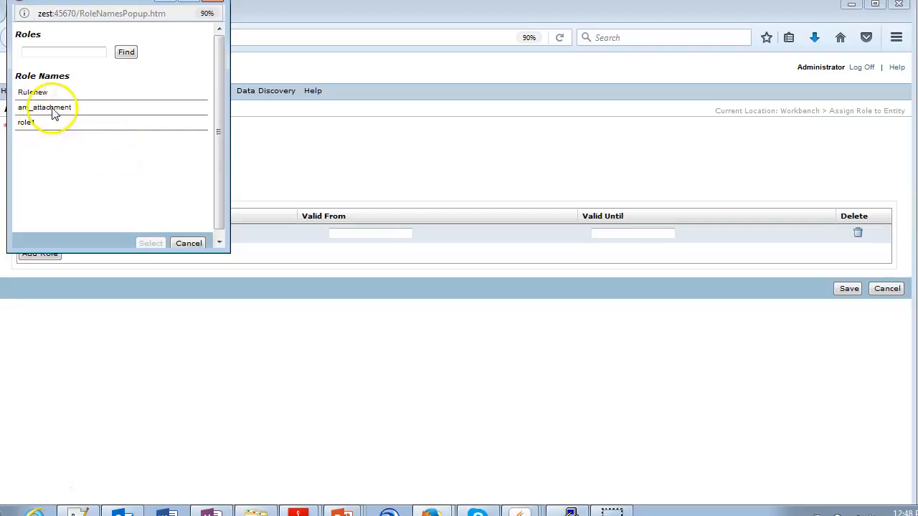
click(51, 109)
click(151, 243)
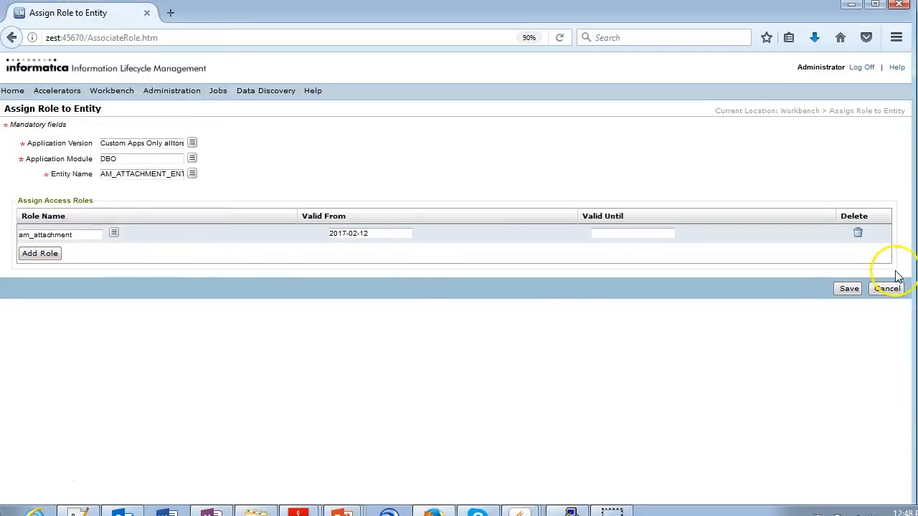
click(849, 288)
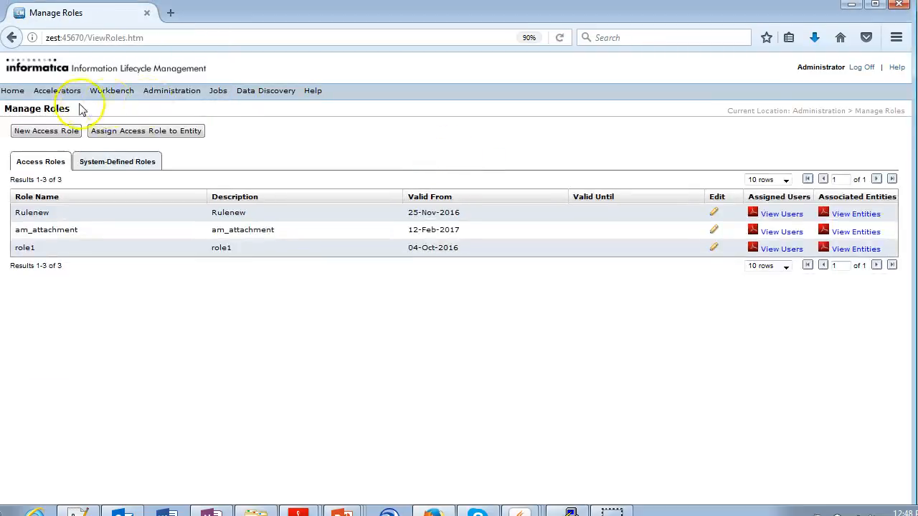
Open the administrator account for editing in user management.
click(172, 90)
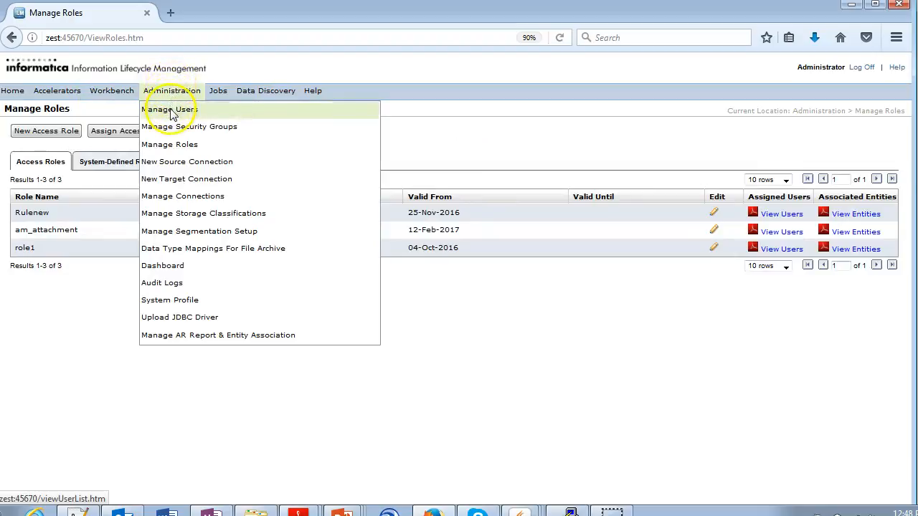
click(172, 111)
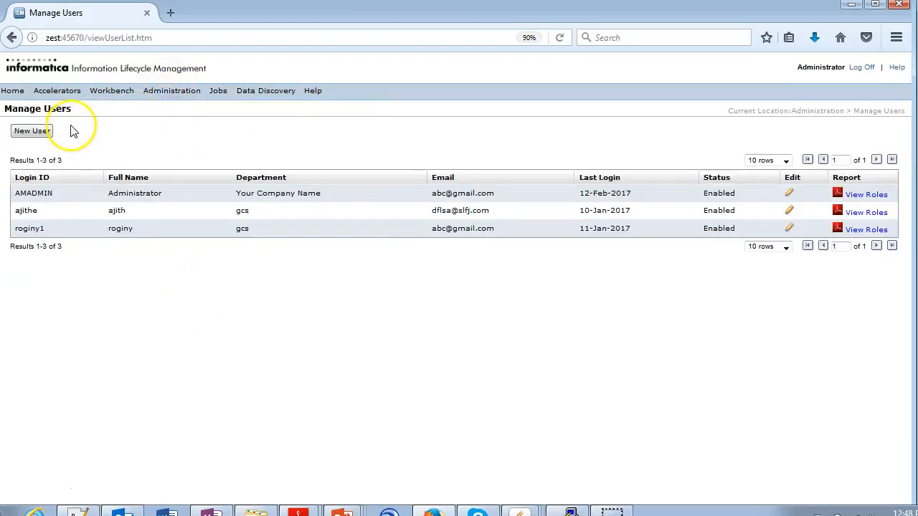
click(788, 195)
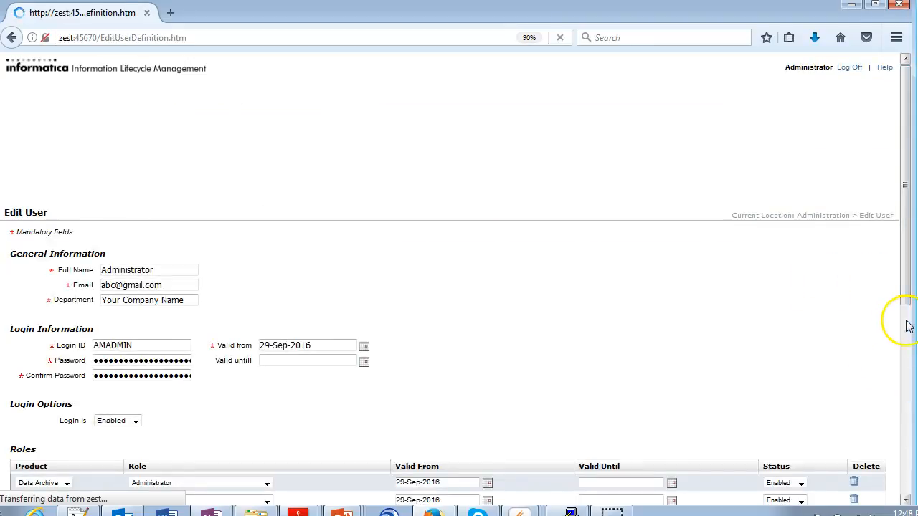
Add the Data Archive role am_attachment, valid from 12-Feb-2017, to the administrator account and save without storing the login in the browser.
click(907, 327)
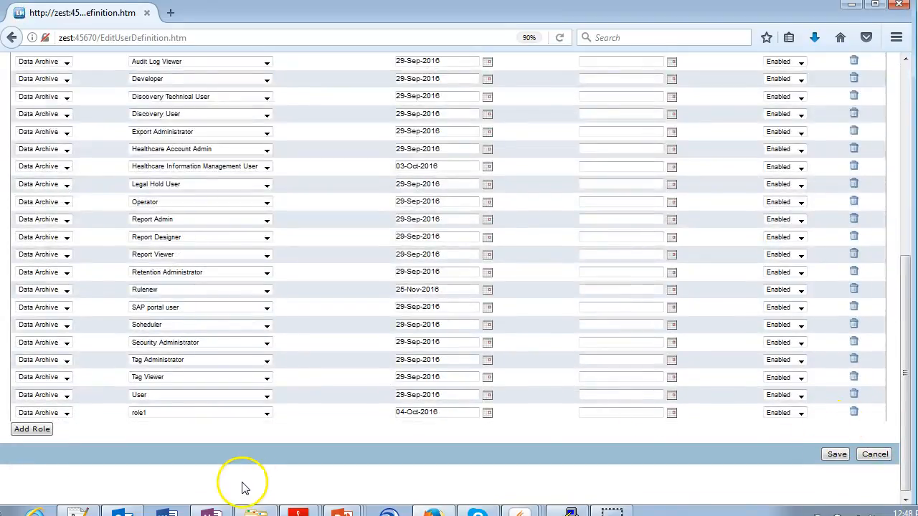
click(27, 429)
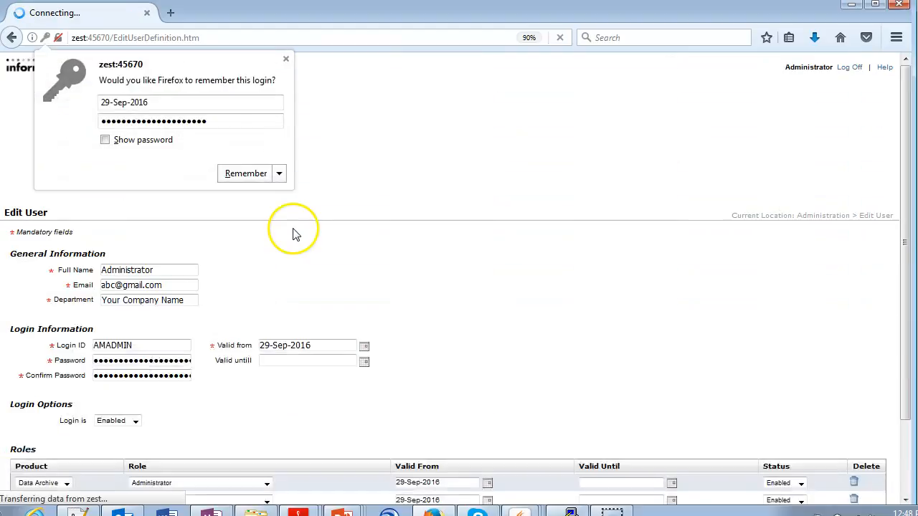
click(286, 59)
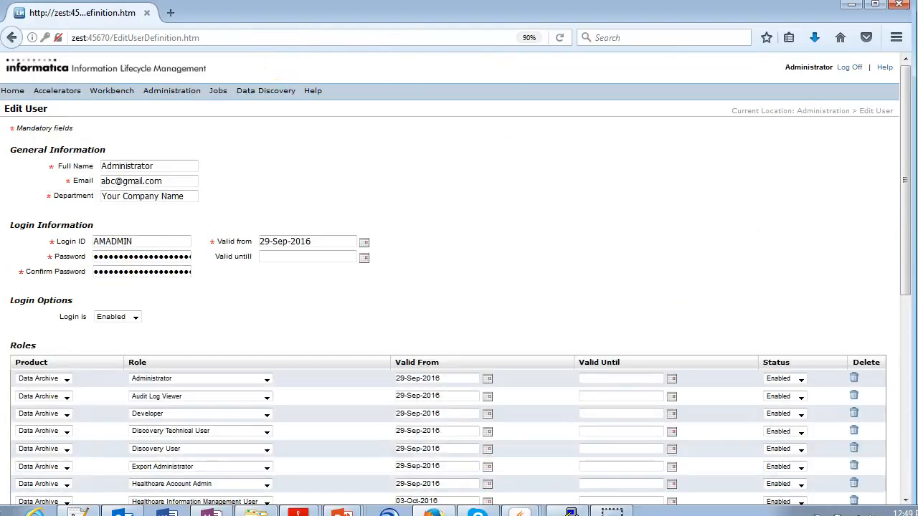
drag(903, 185, 904, 434)
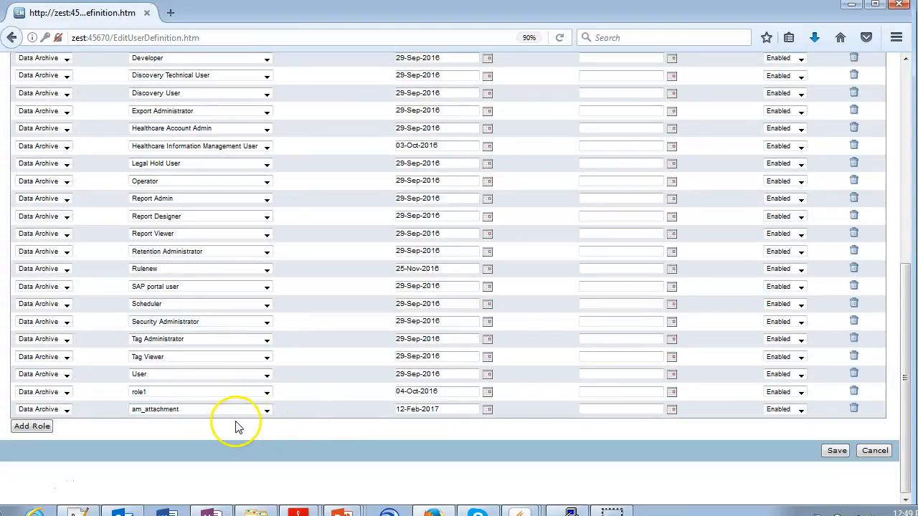
click(836, 451)
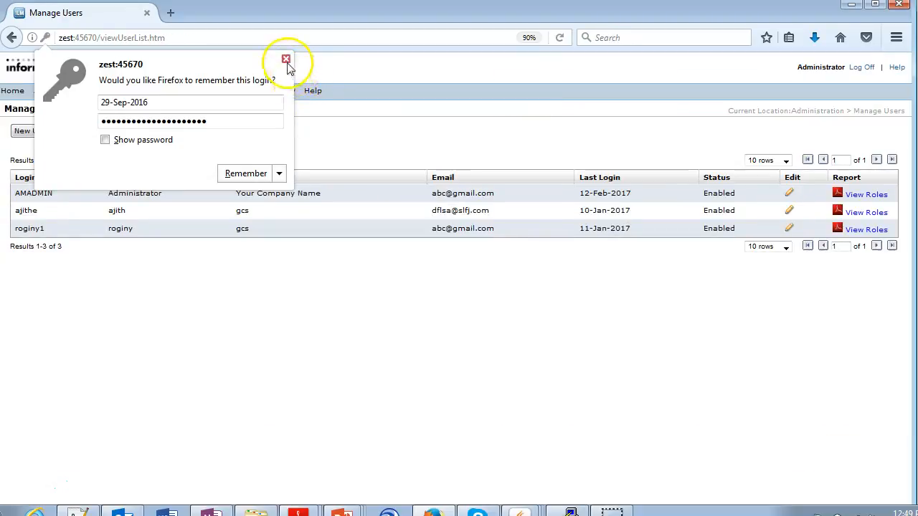
click(286, 60)
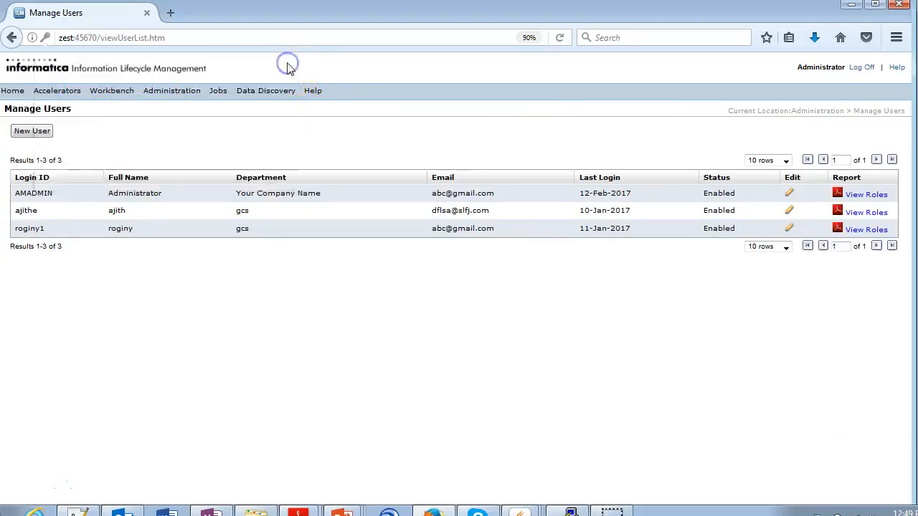
Start browsing archived data, with "all_torr_tab_target - innova" as the archive folder.
mouse_move(279, 91)
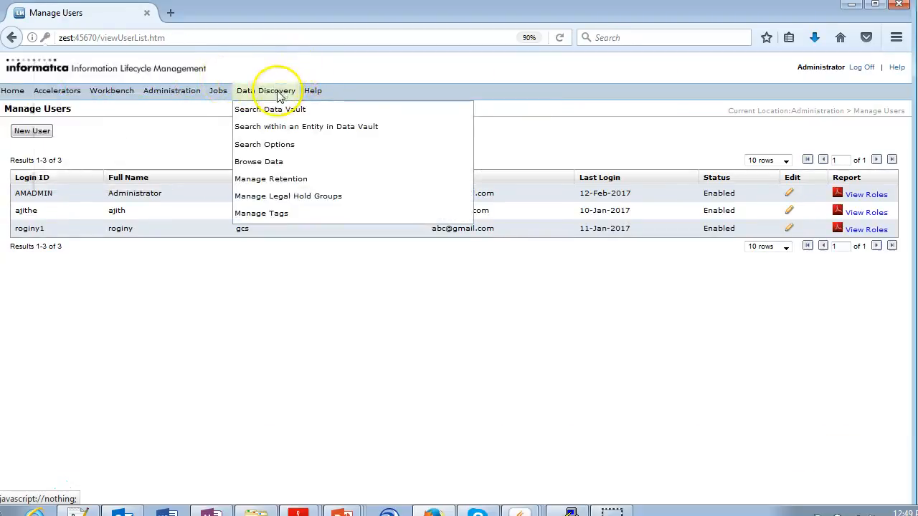
click(267, 164)
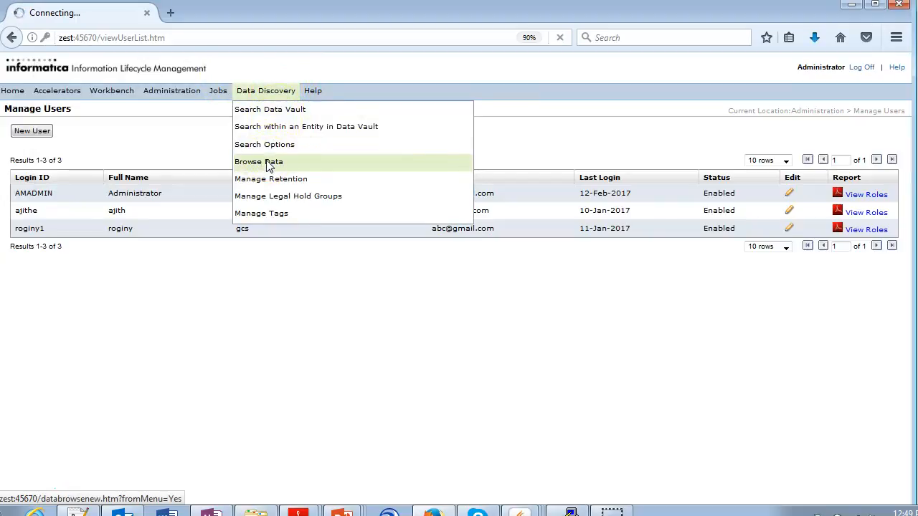
click(267, 166)
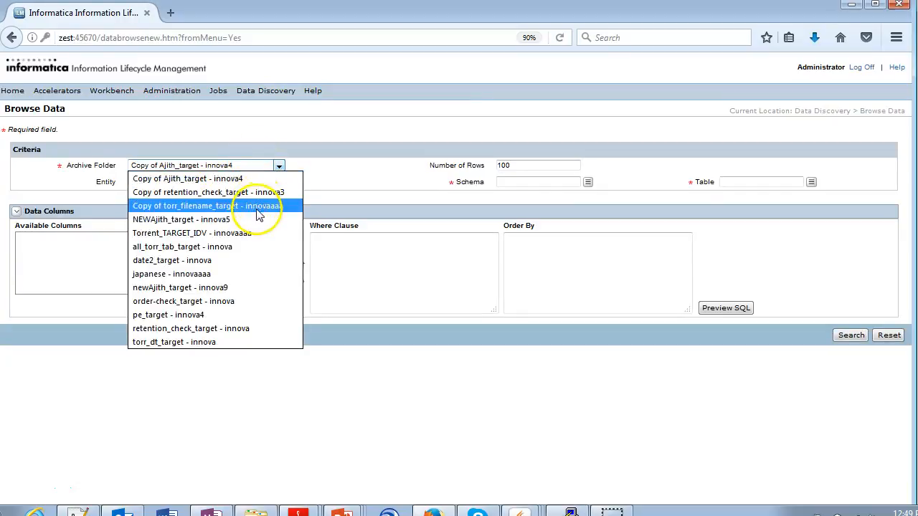
click(253, 248)
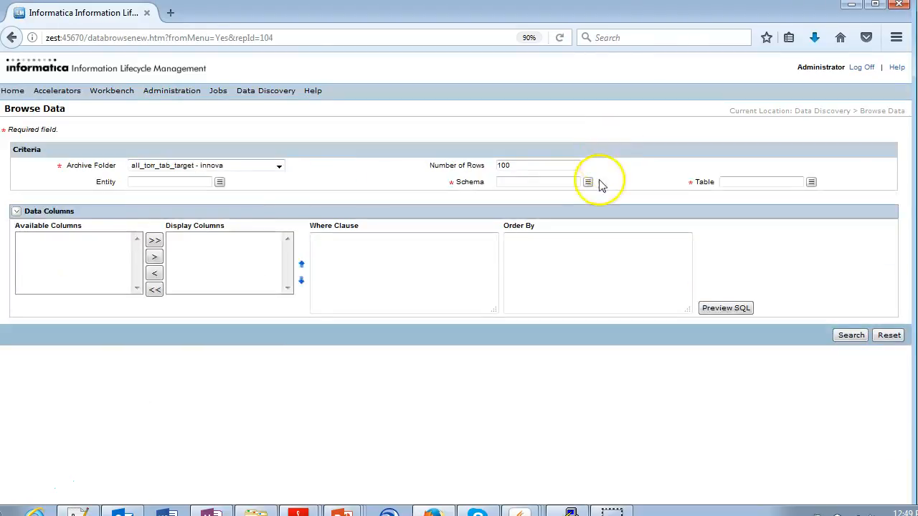
Set the browse criteria to schema DBO and table AM_ATTACHMENTS.
click(588, 183)
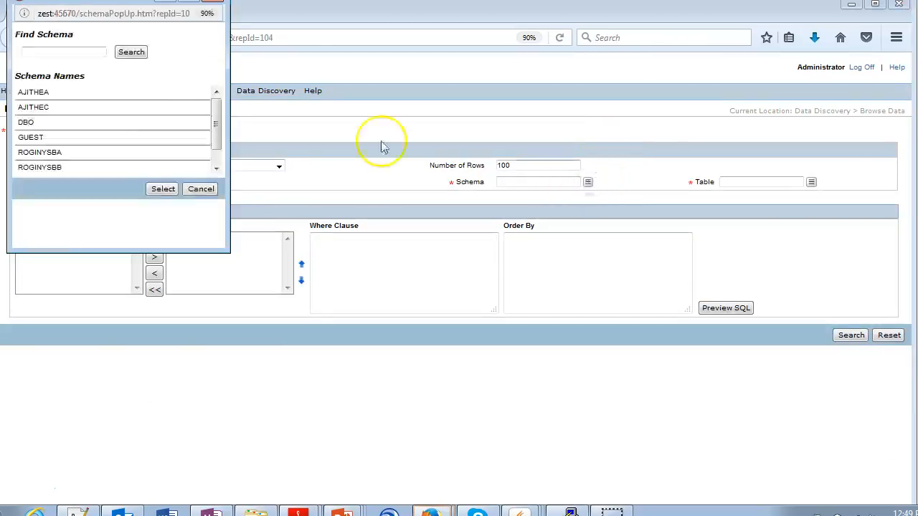
click(26, 122)
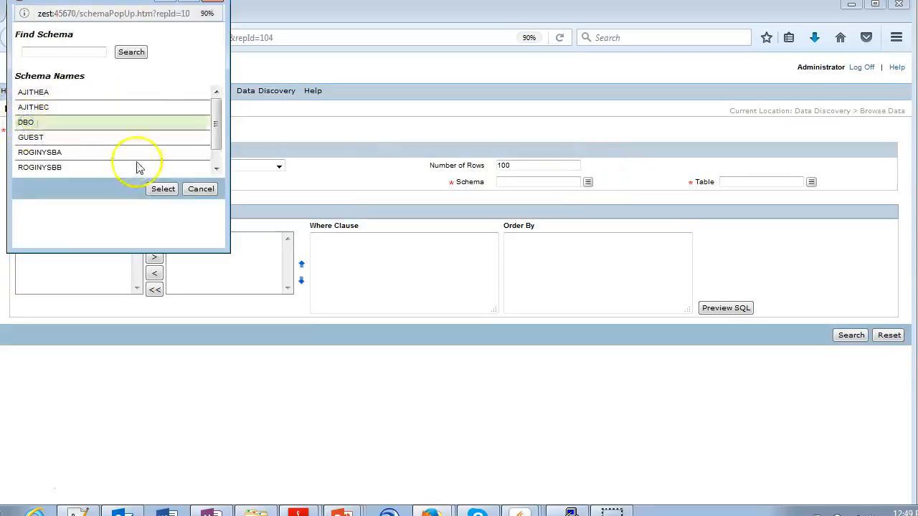
click(162, 190)
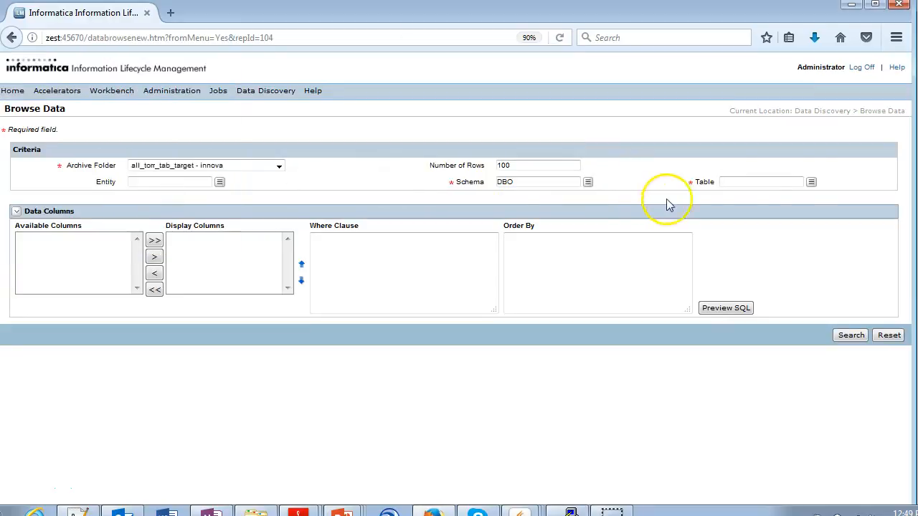
click(811, 183)
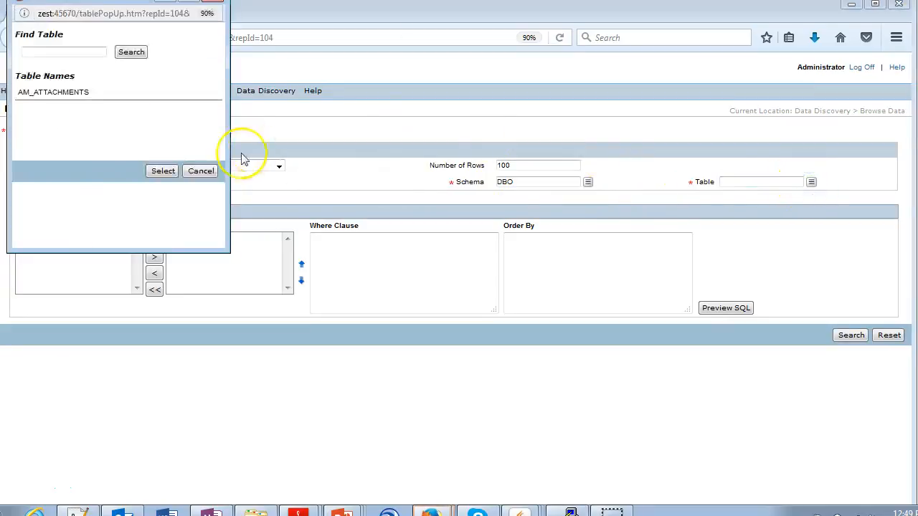
click(45, 97)
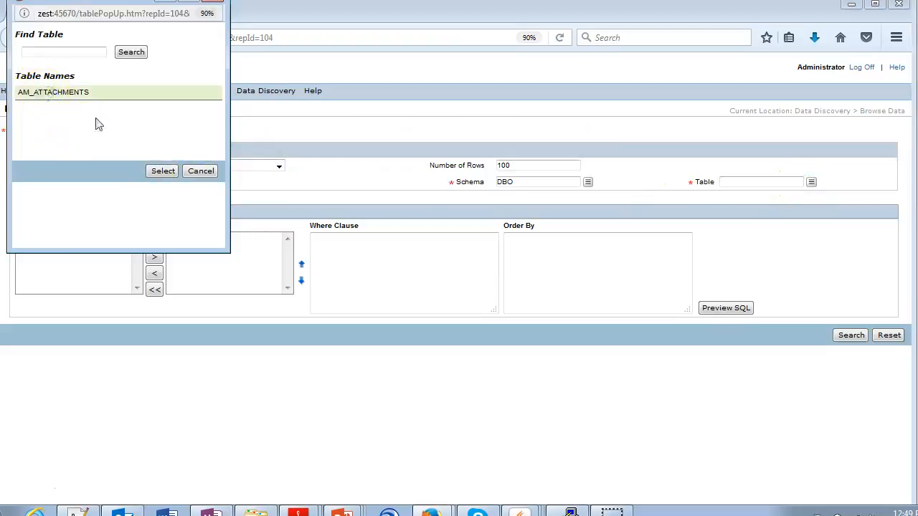
click(162, 172)
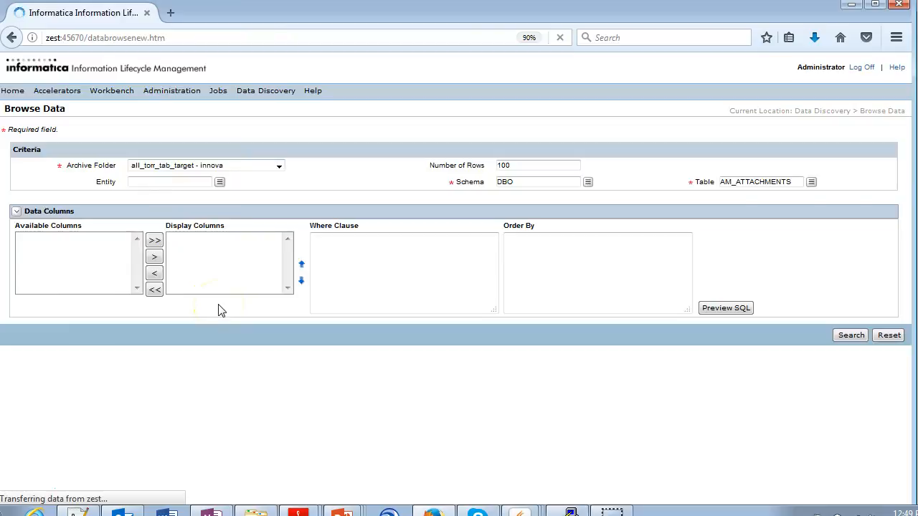
Include all available AM_ATTACHMENTS columns in the display and run the search.
click(154, 240)
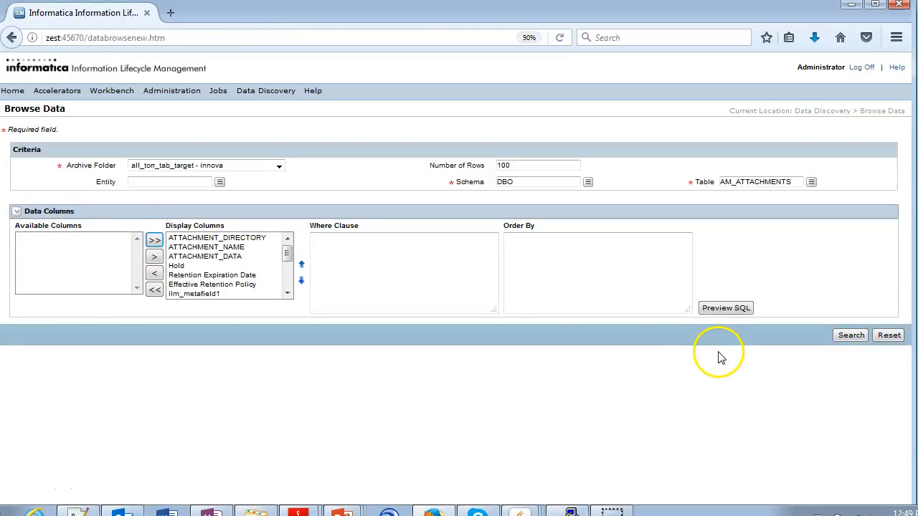
click(850, 335)
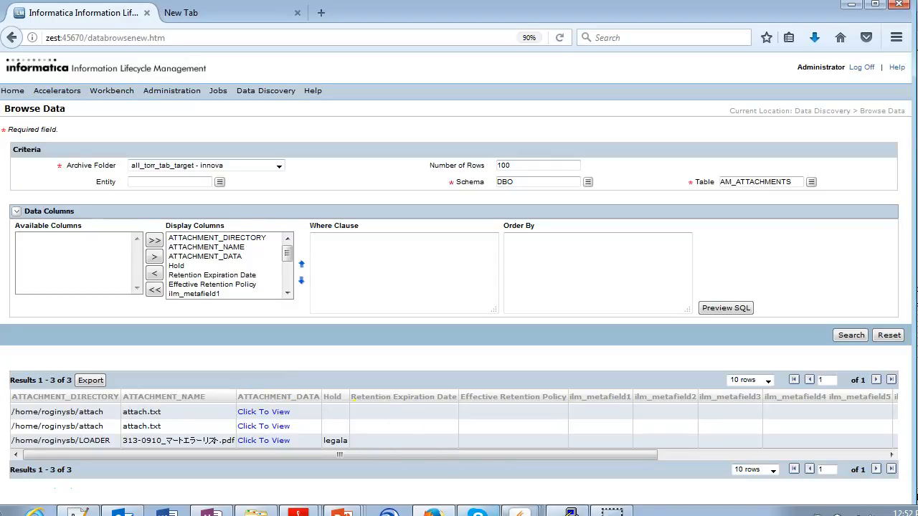
Switch to the Informatica Enterprise Data Manager window that shows the AM_ATTACHMENT_ENTITY definition.
click(520, 512)
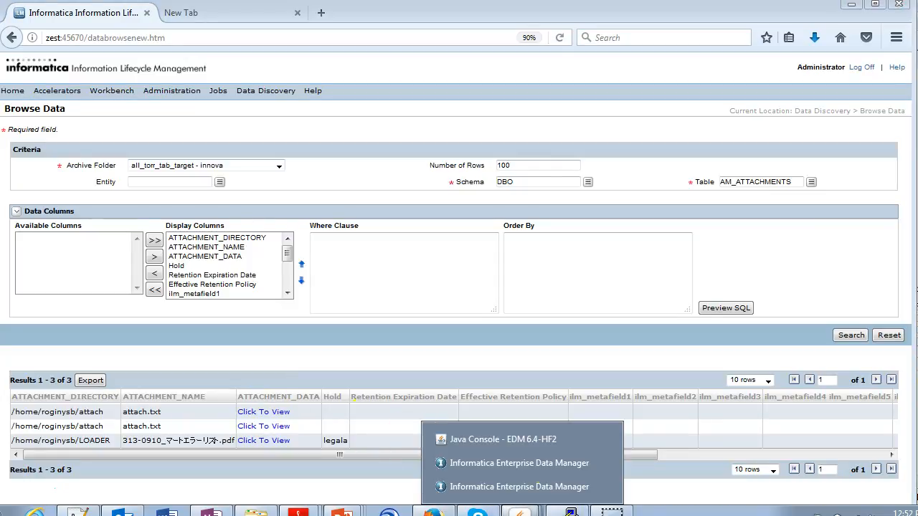
click(528, 490)
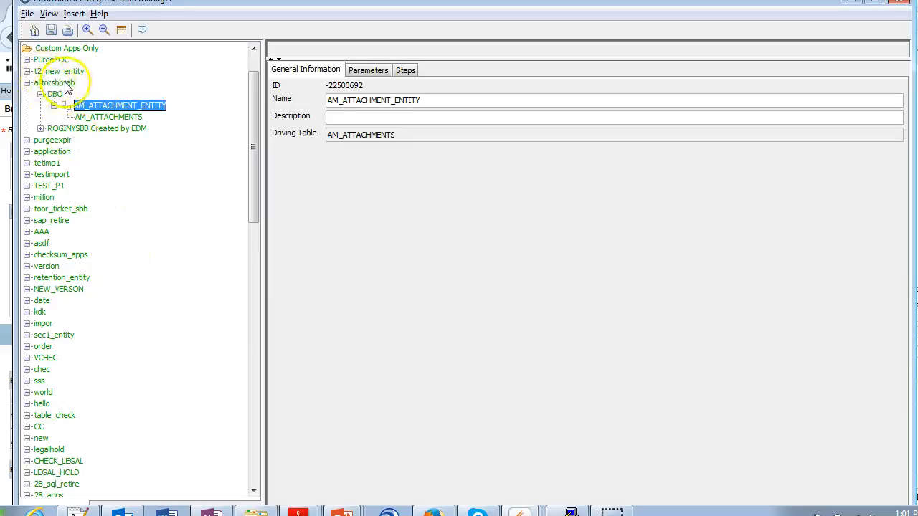